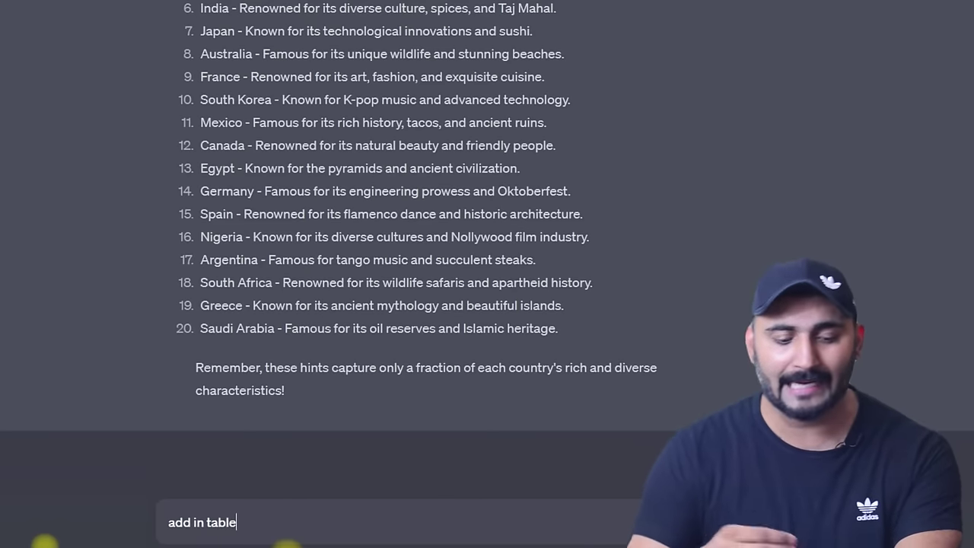
Step: Submit the prompt "add in table" for the 20-country list and look through the generated table
key(Return)
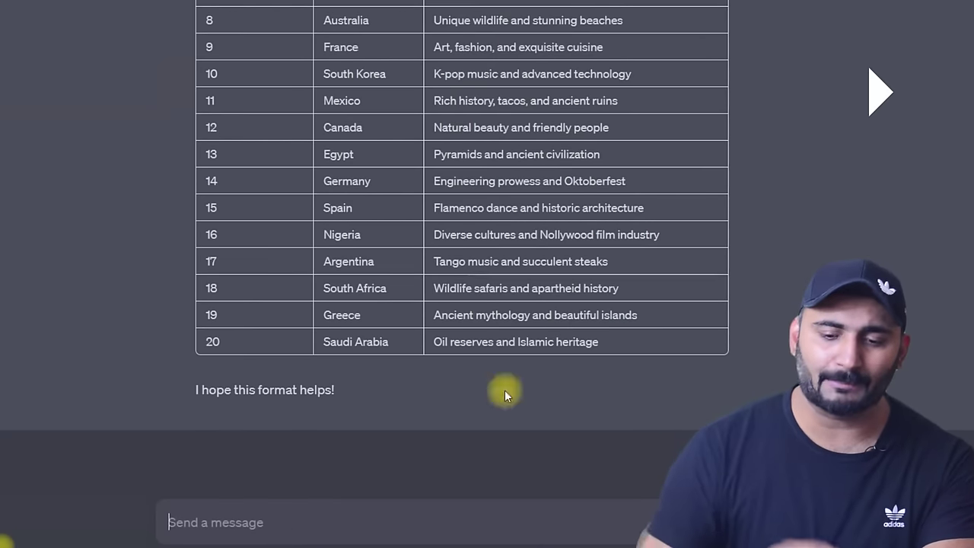
scroll(555, 242, up, 5)
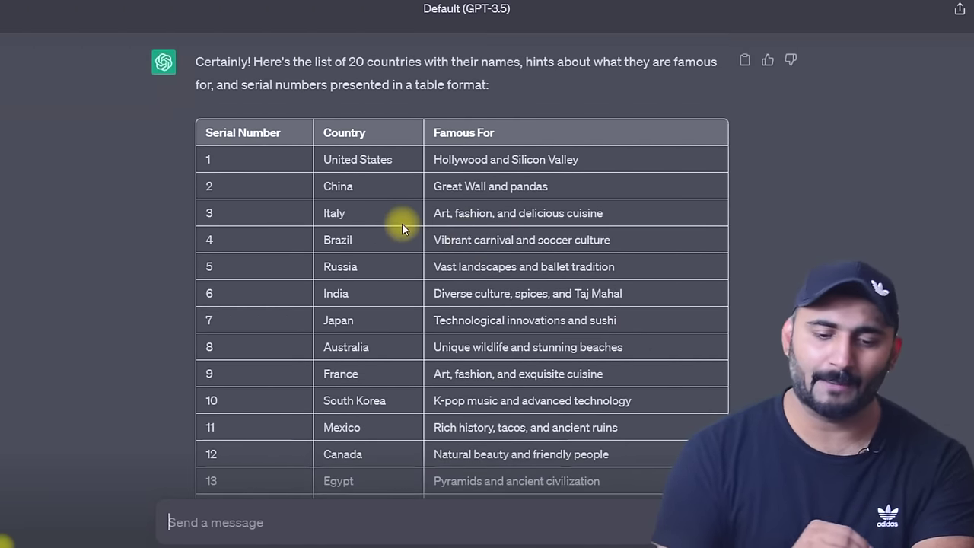
scroll(387, 241, down, 1)
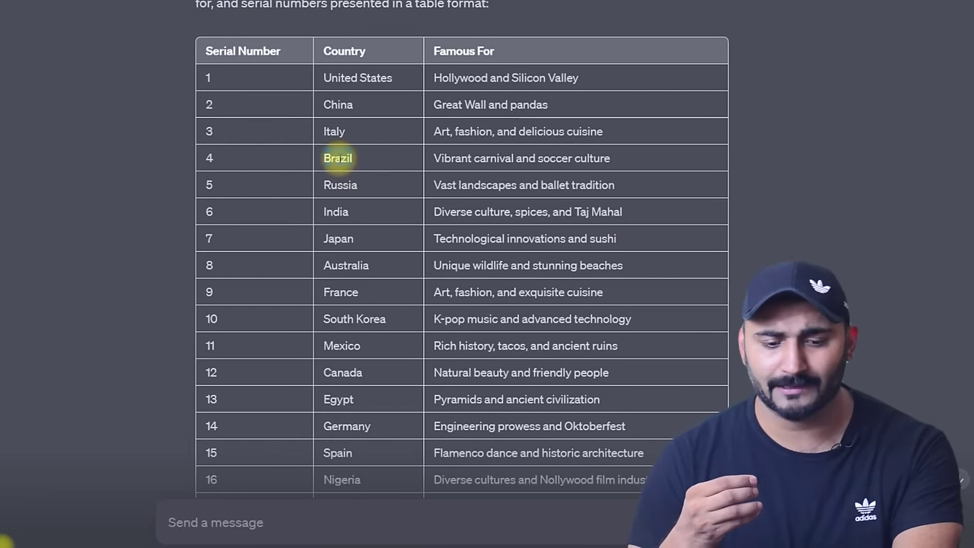
Step: Copy the country name "Brazil" from row 4 of the table
double_click(337, 157)
right_click(339, 158)
click(360, 167)
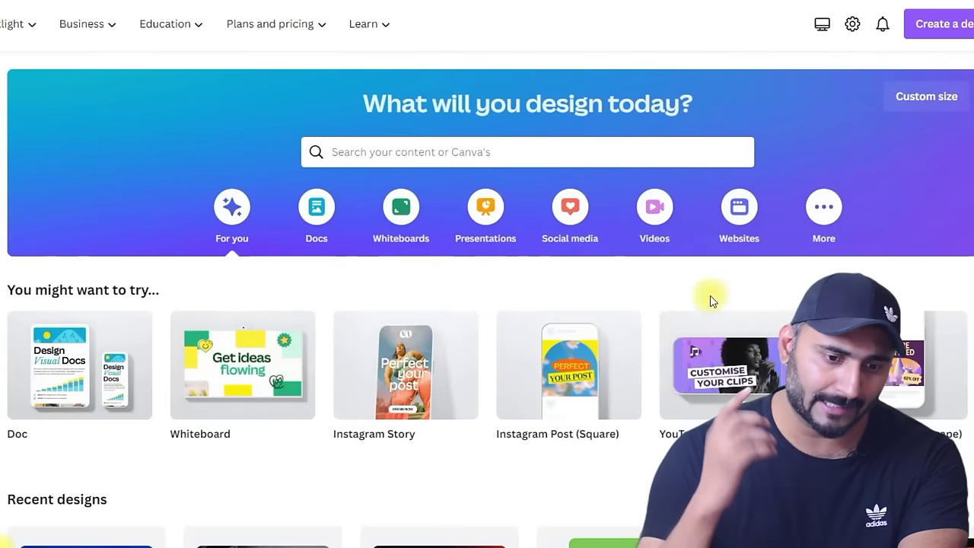
Step: Switch to Canva and create a blank YouTube video design from the video formats
mouse_move(532, 394)
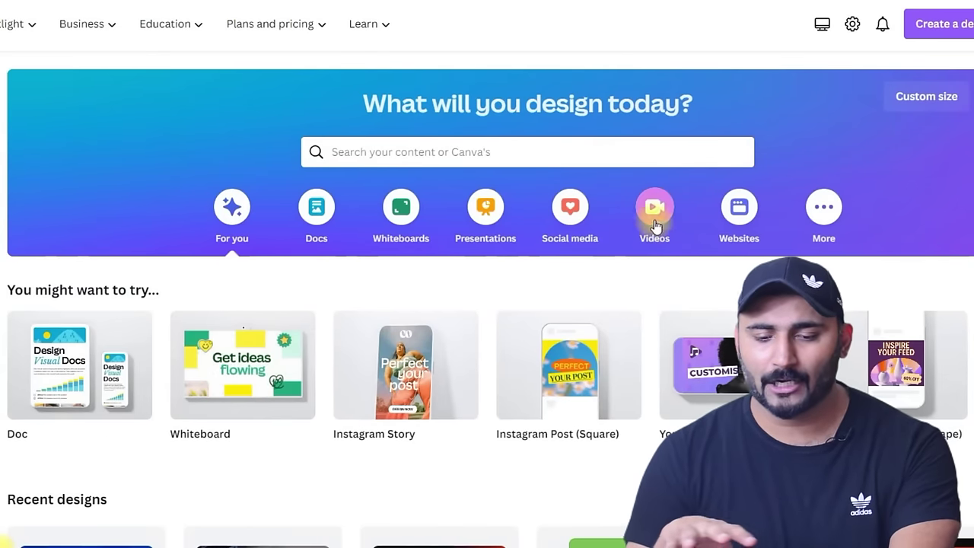
click(654, 216)
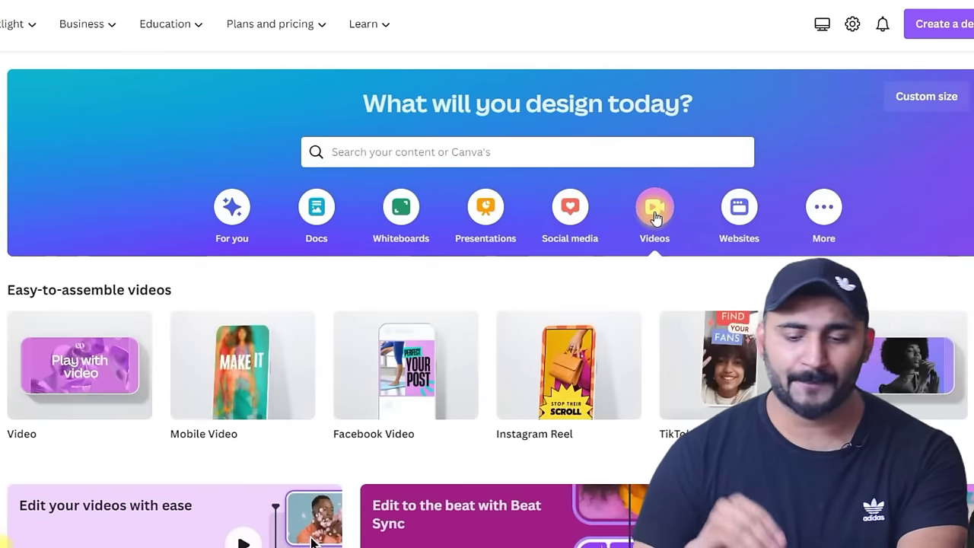
mouse_move(878, 398)
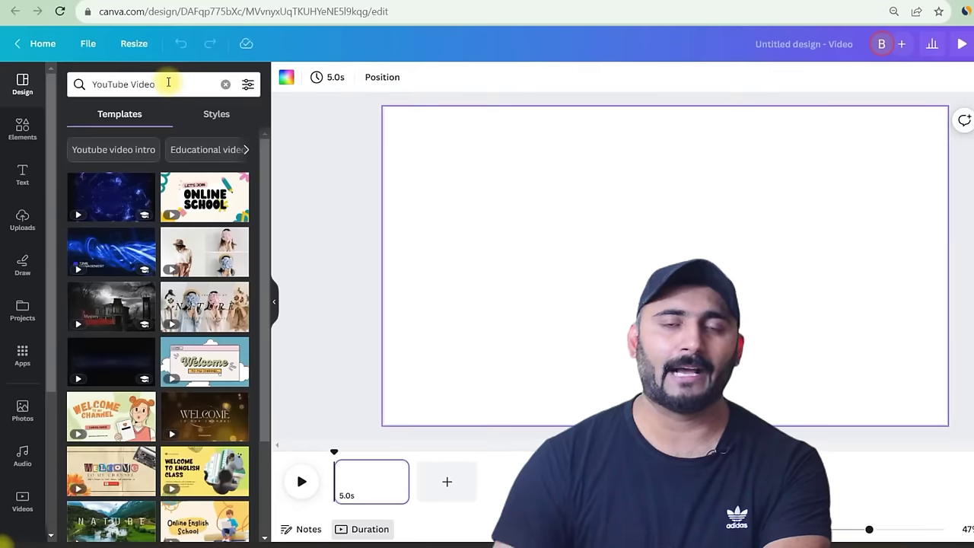
click(878, 398)
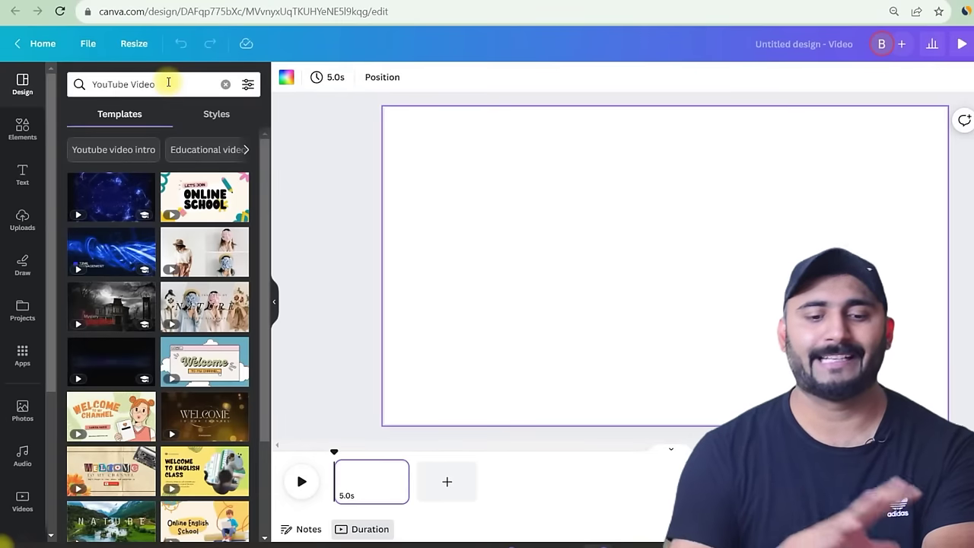
Step: Search the elements for "question mark background" and limit the results to videos
click(23, 129)
click(142, 84)
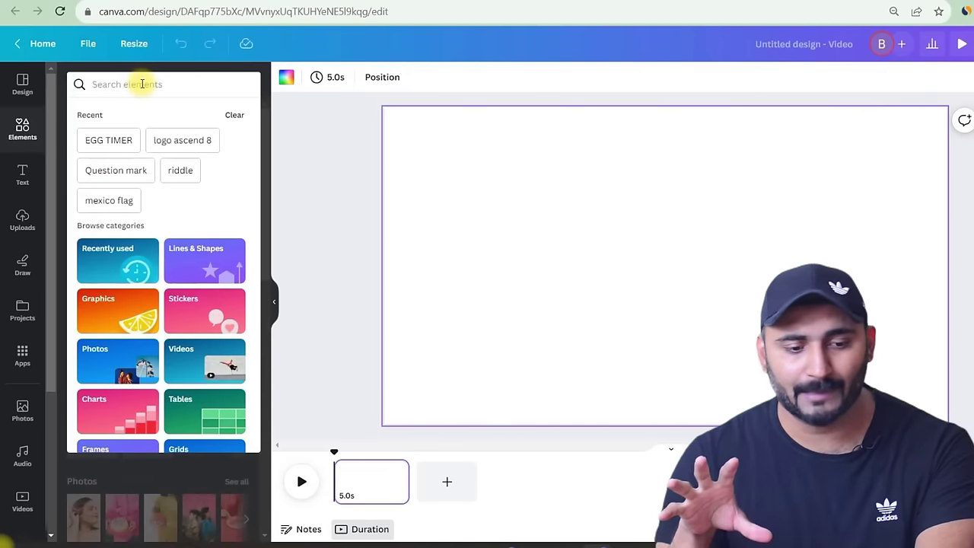
text(question back)
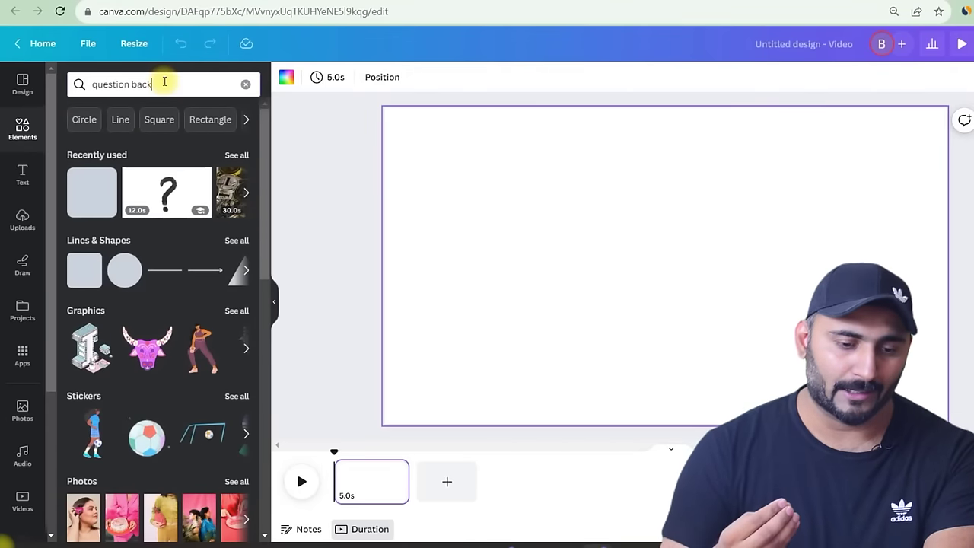
text(g)
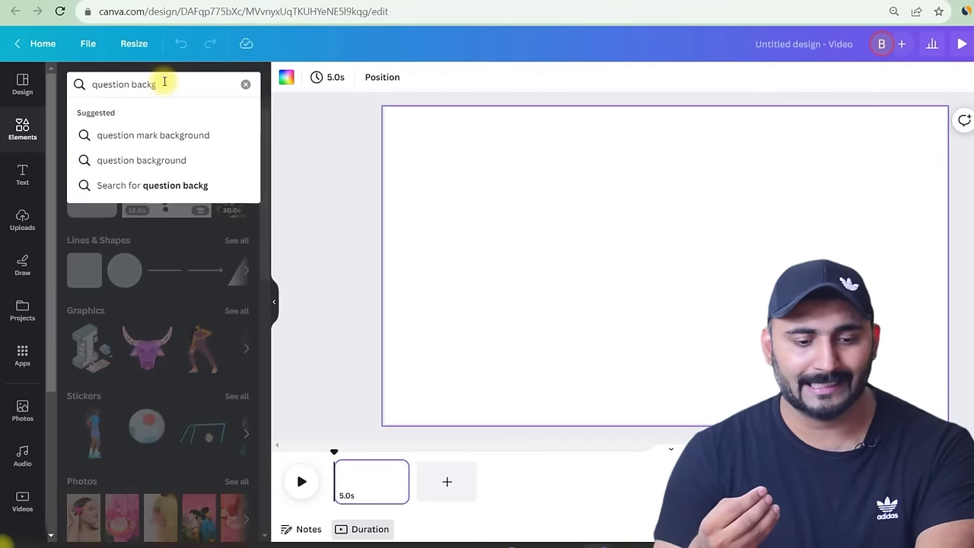
click(162, 135)
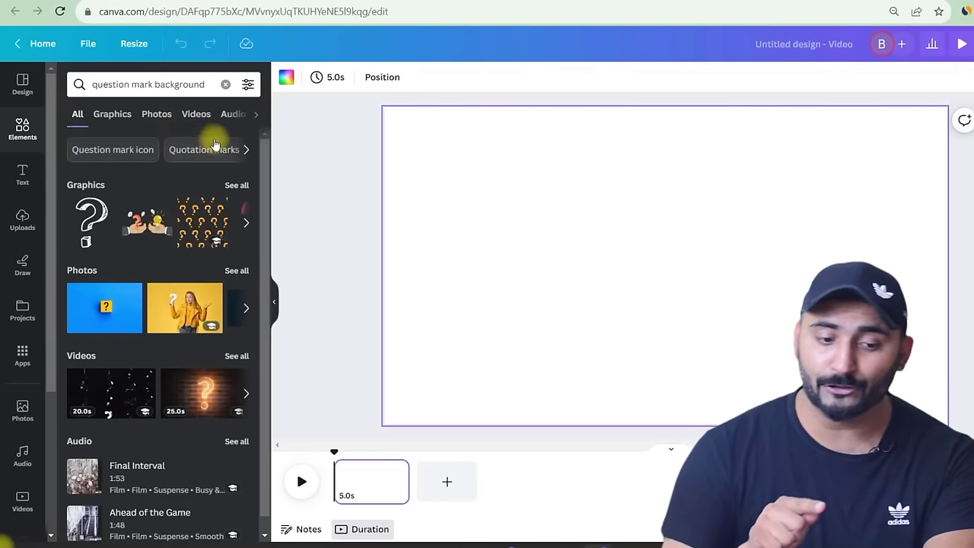
click(195, 114)
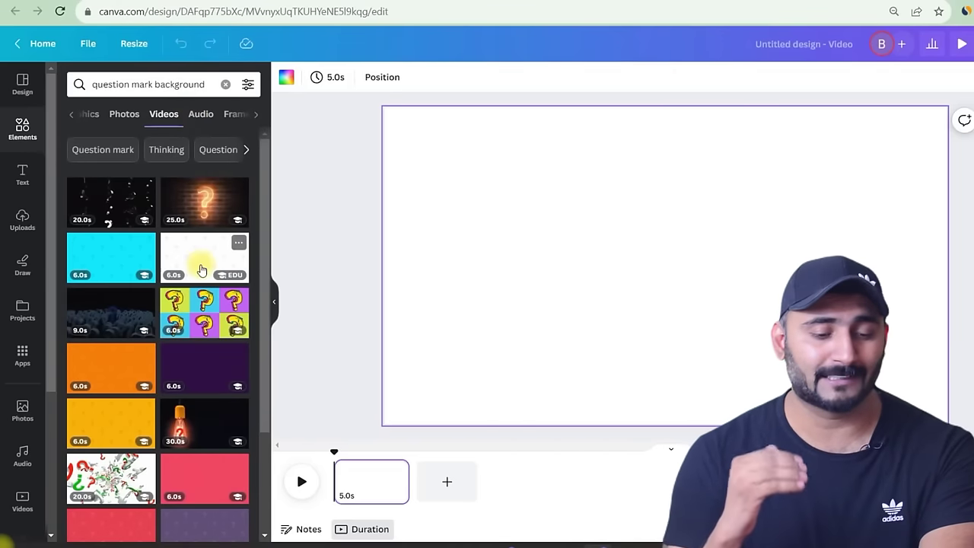
Step: Set the 15-second dark blue particle question mark video as the full-page background and play it
scroll(190, 373, down, 4)
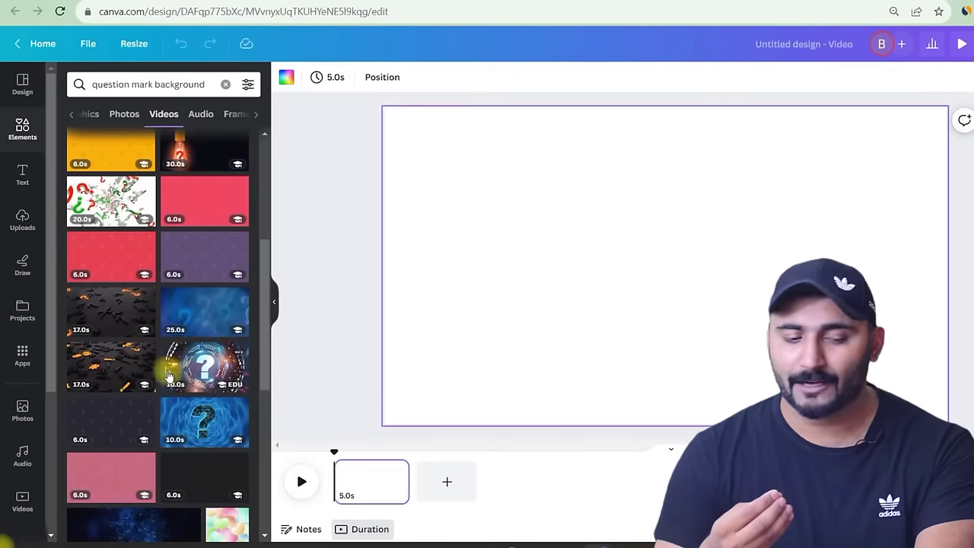
scroll(117, 368, down, 2)
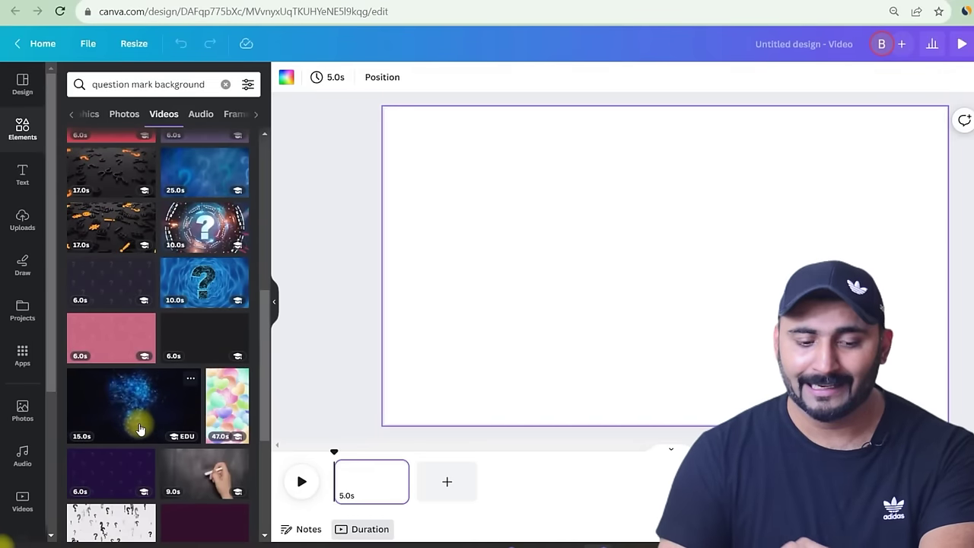
drag(139, 430, 408, 255)
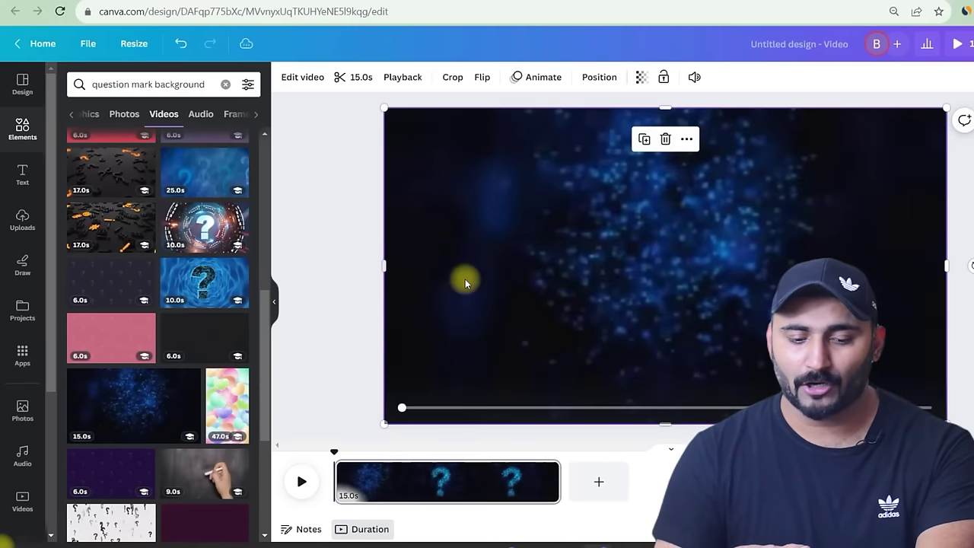
click(301, 479)
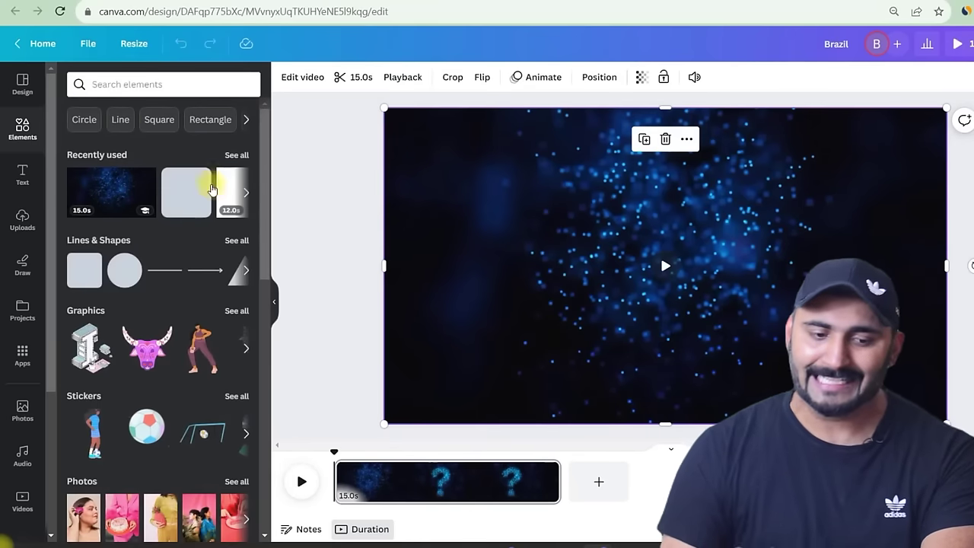
Step: Browse all the frames in the element library and add the wide rounded-rectangle frame to the page
scroll(196, 283, down, 4)
scroll(196, 283, down, 5)
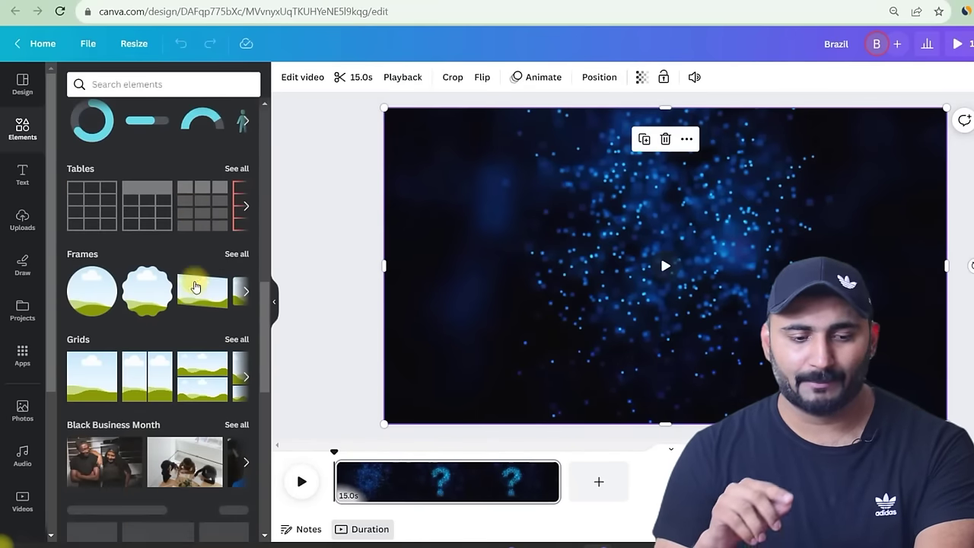
click(237, 254)
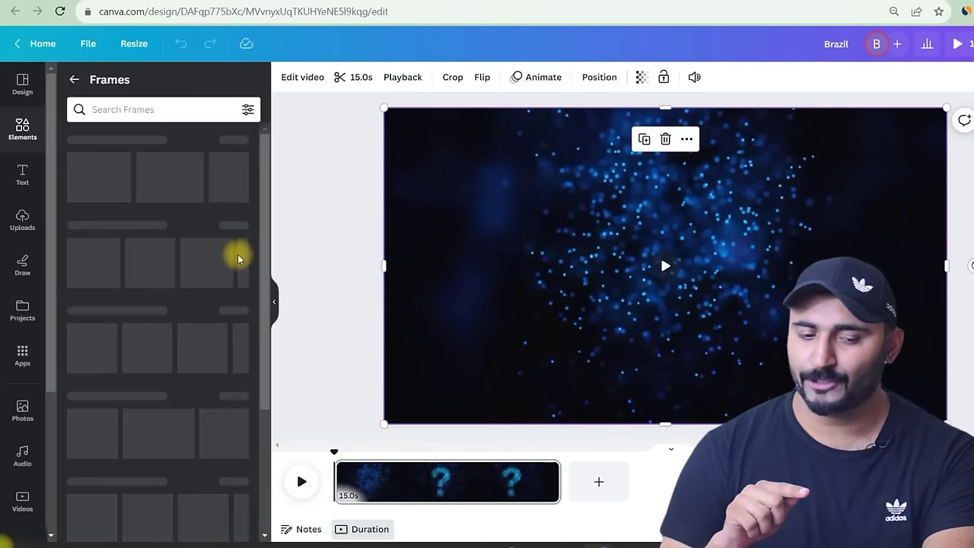
scroll(162, 288, down, 10)
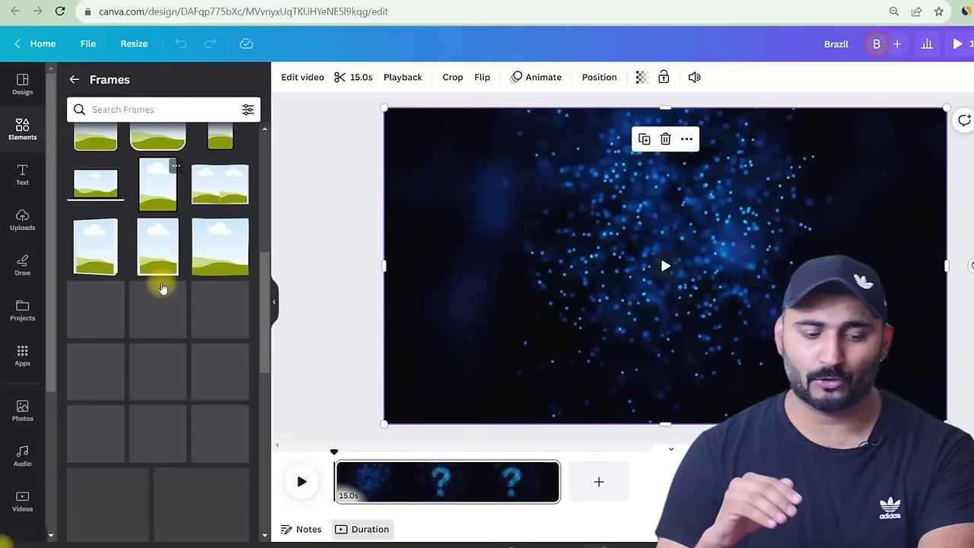
scroll(153, 283, down, 1)
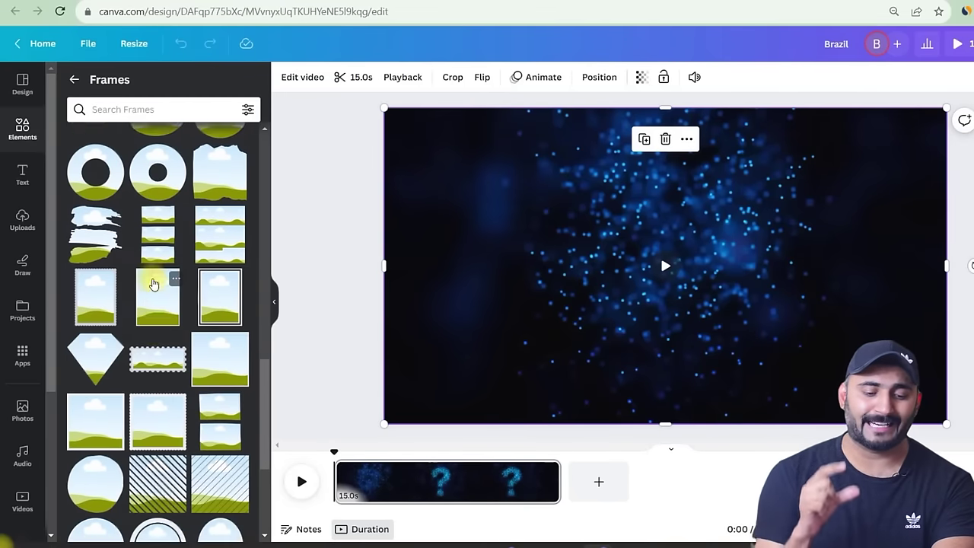
scroll(153, 283, down, 4)
scroll(154, 342, down, 10)
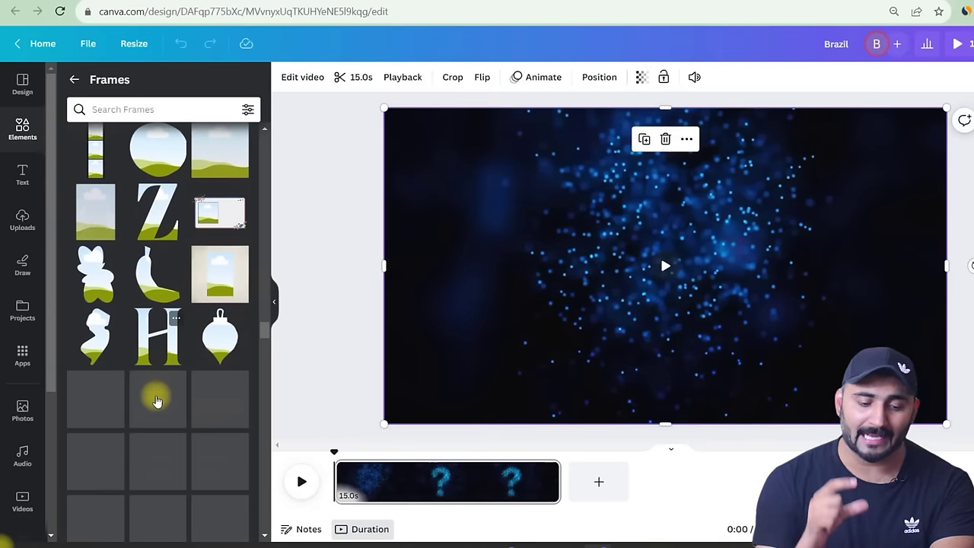
scroll(156, 401, down, 4)
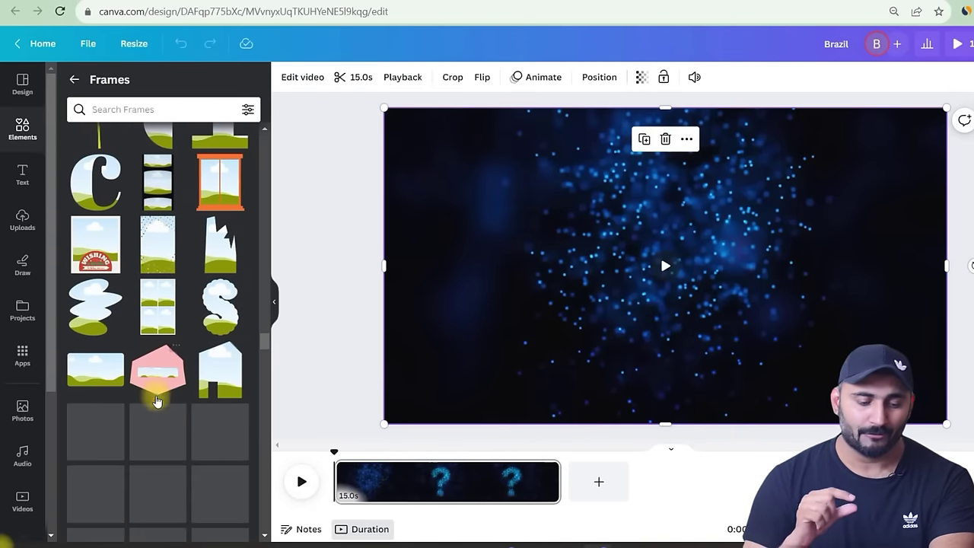
click(95, 369)
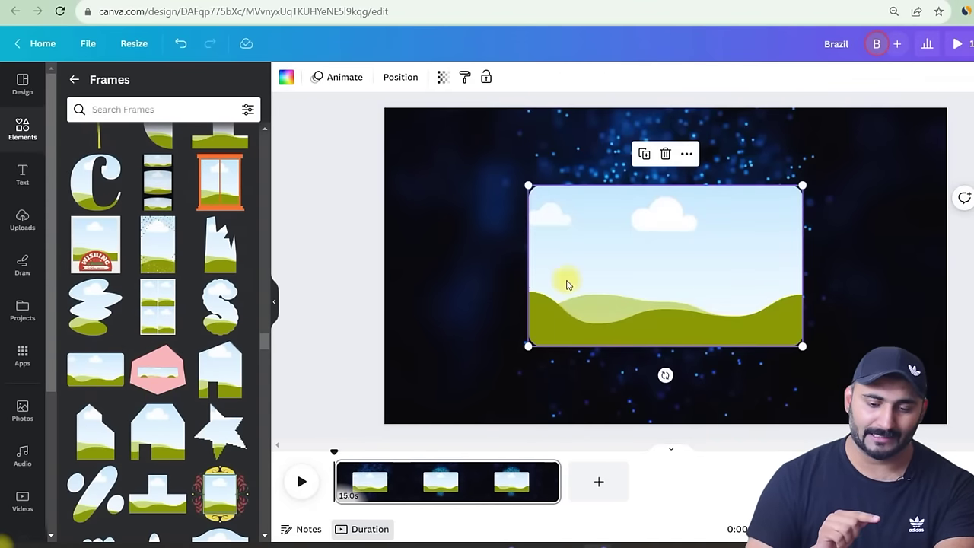
Step: Shrink the rounded-rectangle frame and place it in the lower-right area of the video page
drag(641, 278, 789, 293)
click(528, 278)
drag(653, 214, 735, 261)
drag(808, 308, 812, 291)
click(579, 319)
Step: Search the elements for "Brazil flag" and fill the rounded frame with the rectangular Brazil flag graphic
scroll(160, 373, down, 10)
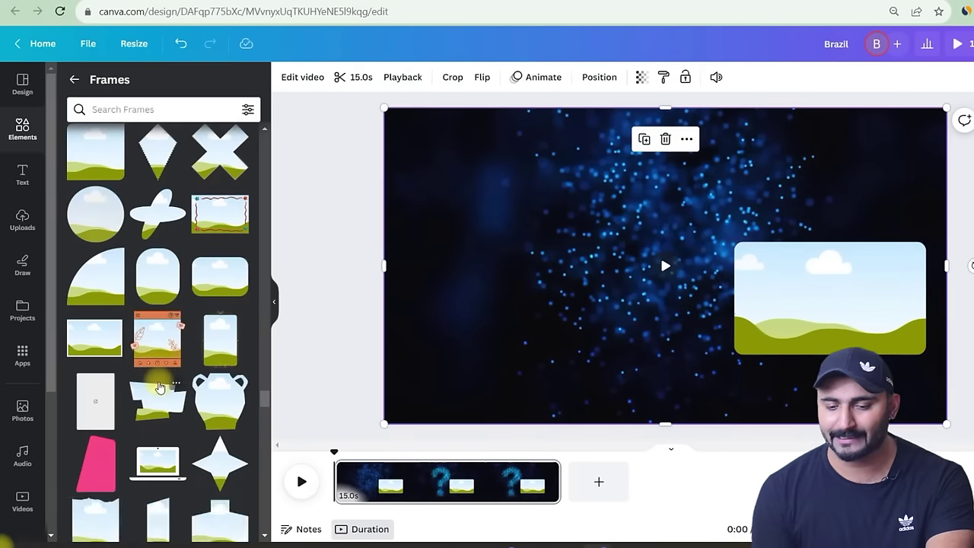
scroll(154, 292, up, 10)
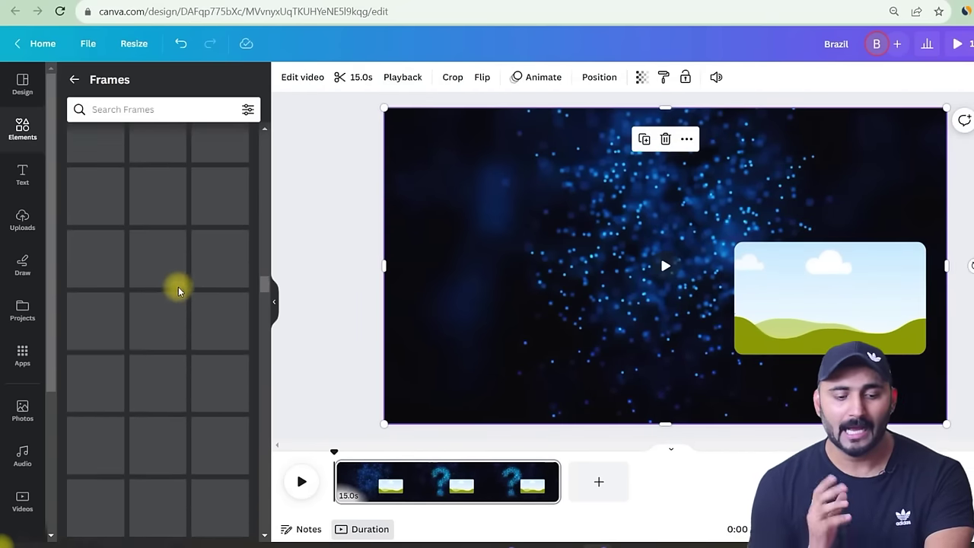
right_click(134, 109)
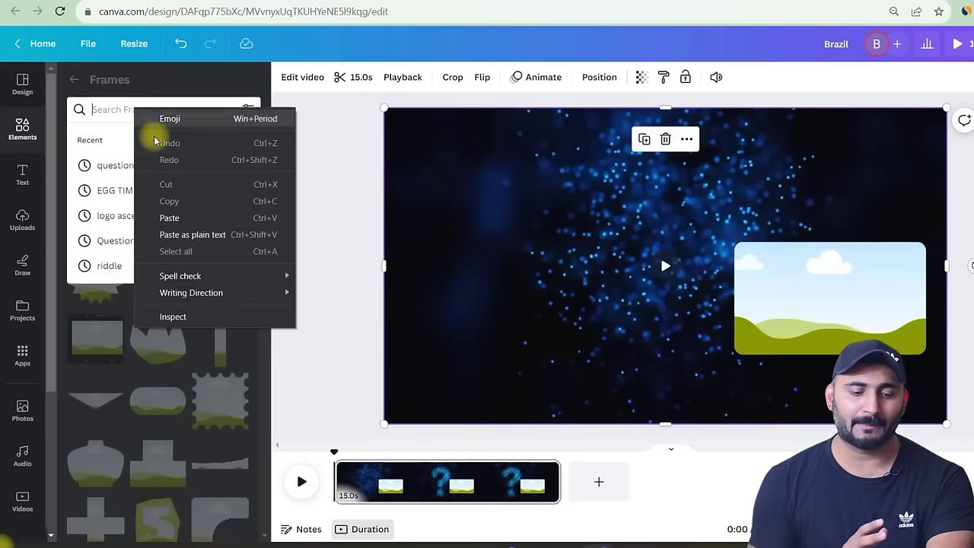
click(174, 218)
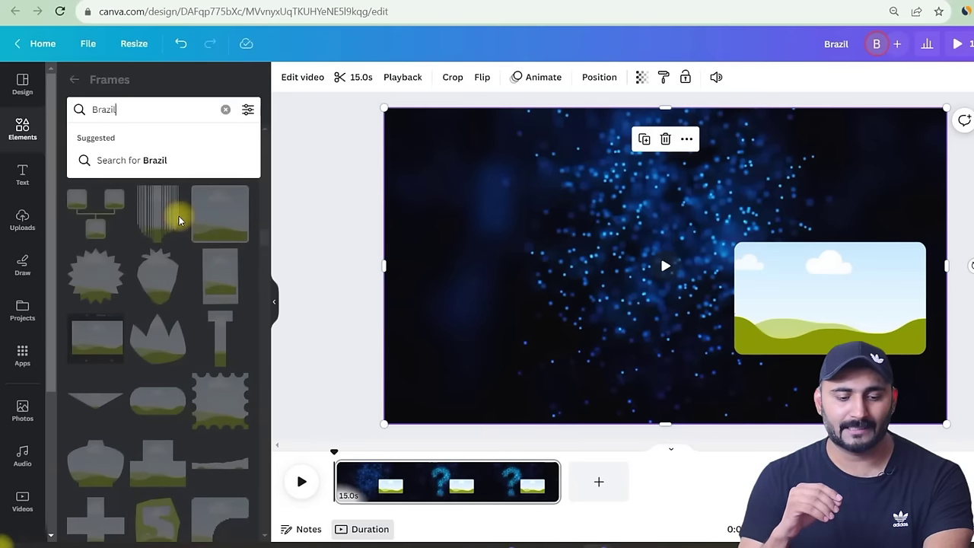
click(144, 137)
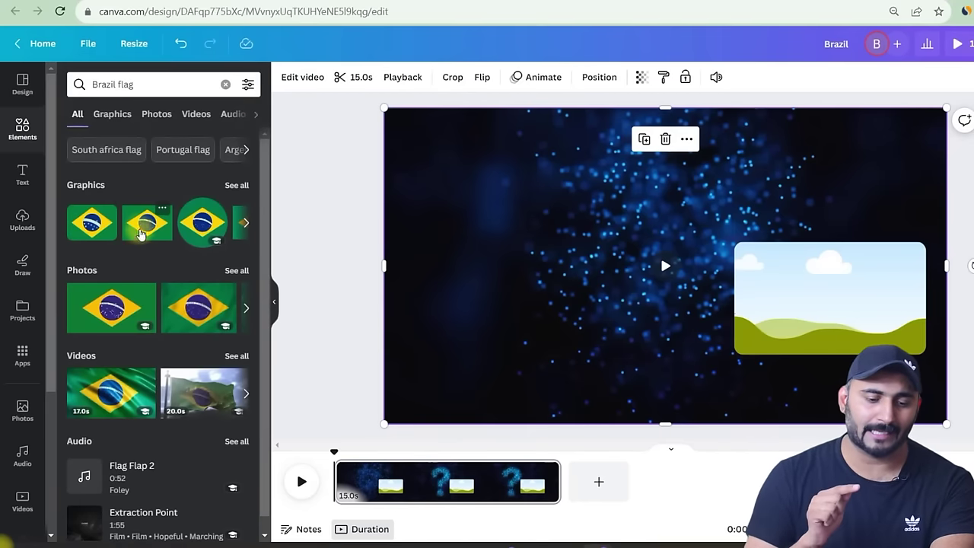
drag(145, 220, 749, 273)
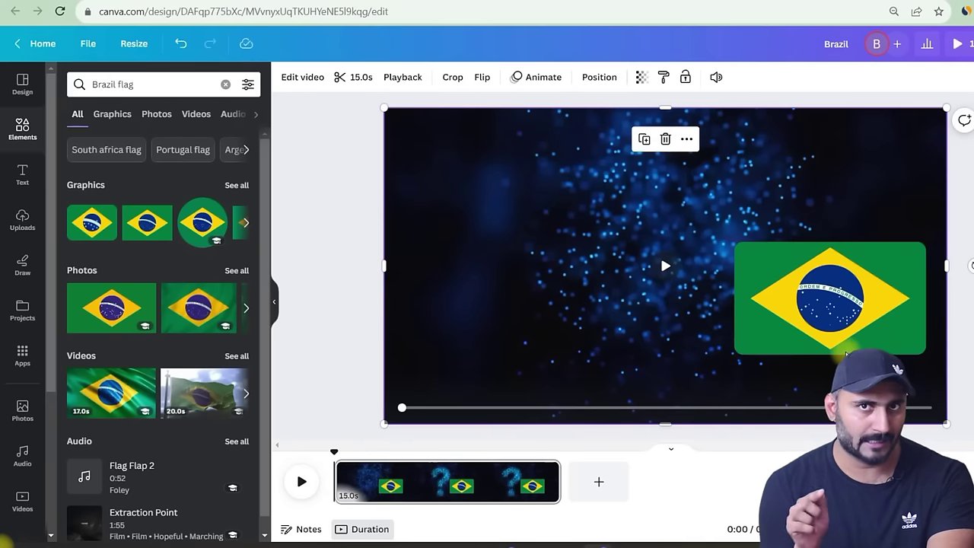
Step: Add a heading text box and move it to the top centre of the page
click(23, 173)
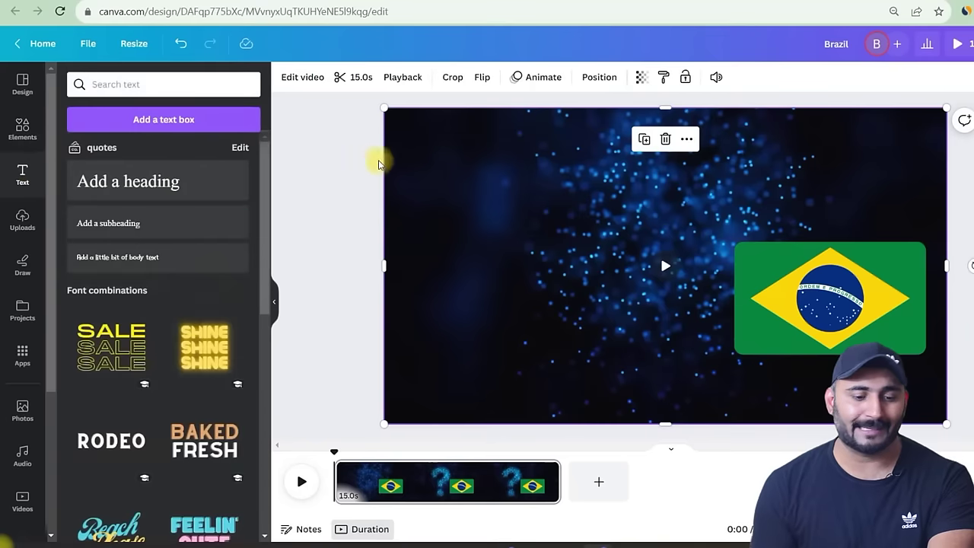
click(143, 182)
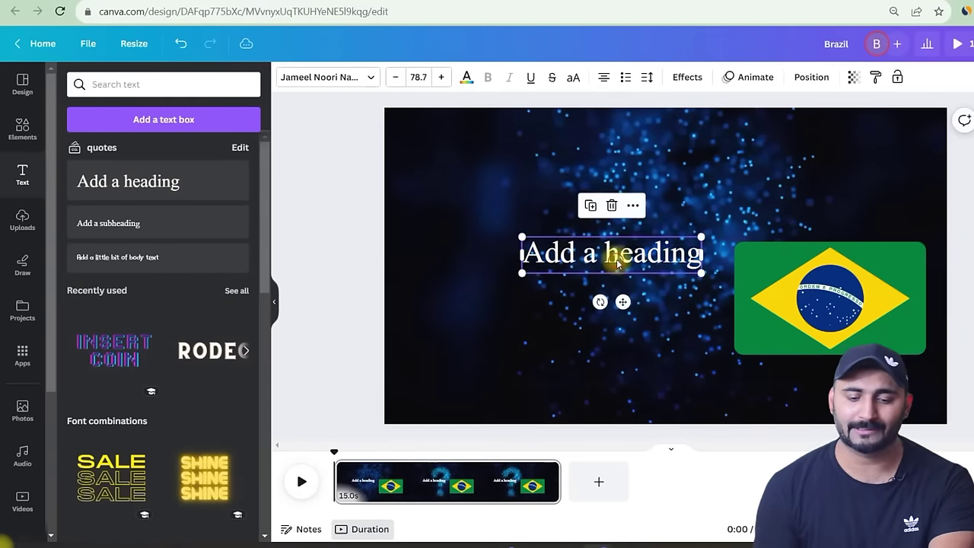
drag(615, 254, 647, 144)
Step: Replace the heading's placeholder text with "Guess The Country"
double_click(647, 143)
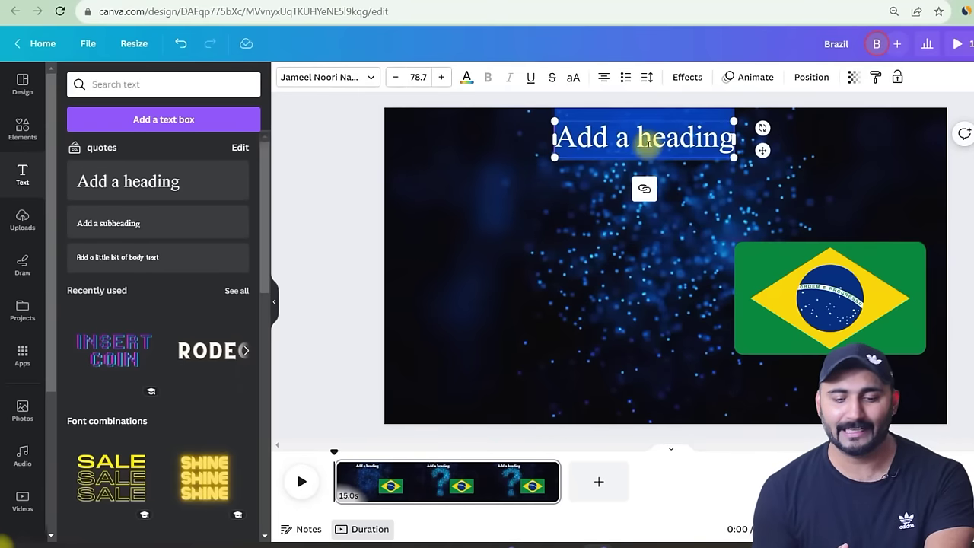
text(Gues)
key(BackSpace)
key(BackSpace)
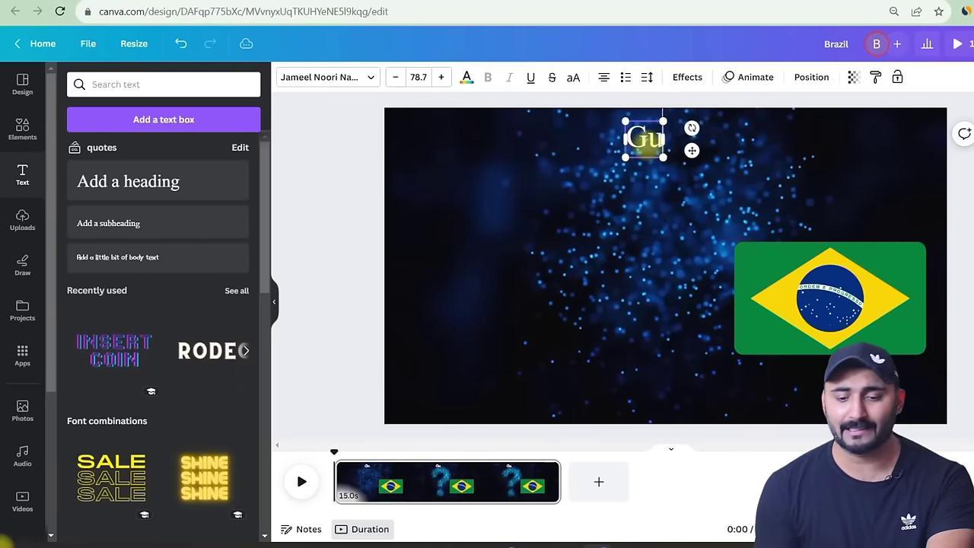
text(ess THe)
key(BackSpace)
key(BackSpace)
key(BackSpace)
key(BackSpace)
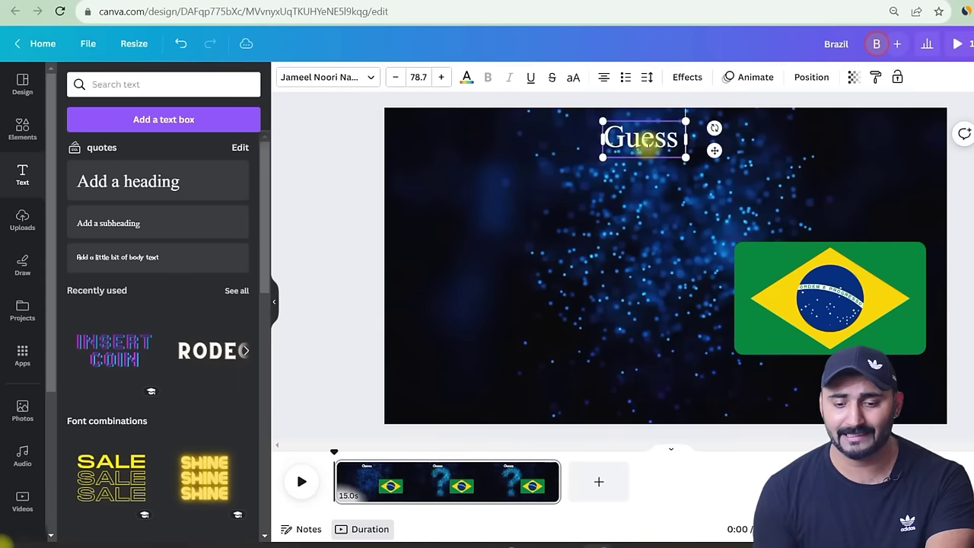
text(The C)
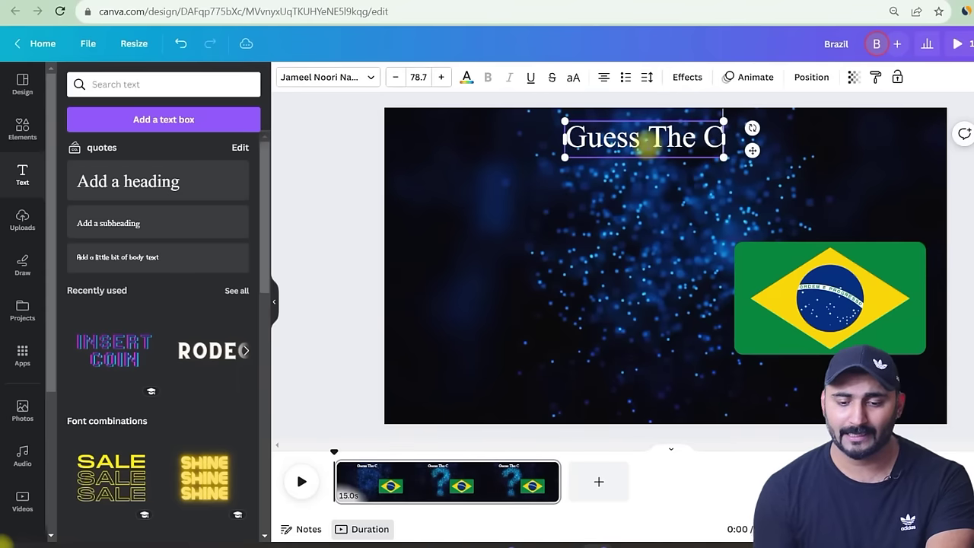
text(ountry)
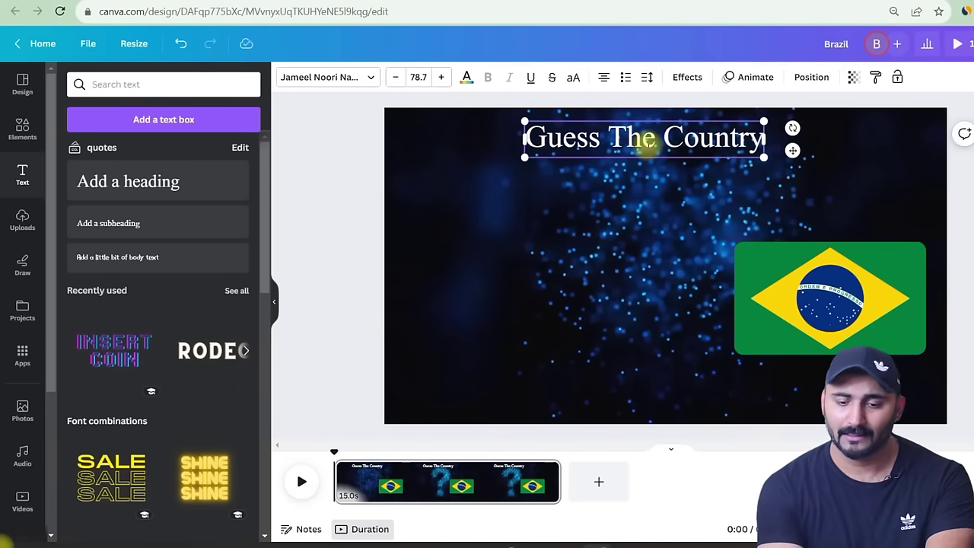
Step: Set the "Guess The Country" heading in the uploaded Comica Boom Regular font and enlarge it to size 90
click(367, 79)
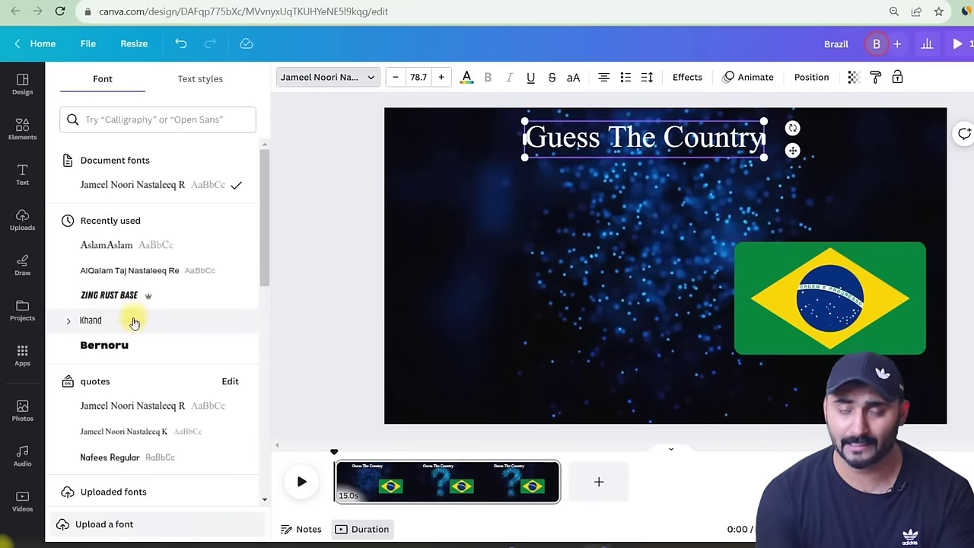
scroll(136, 319, down, 5)
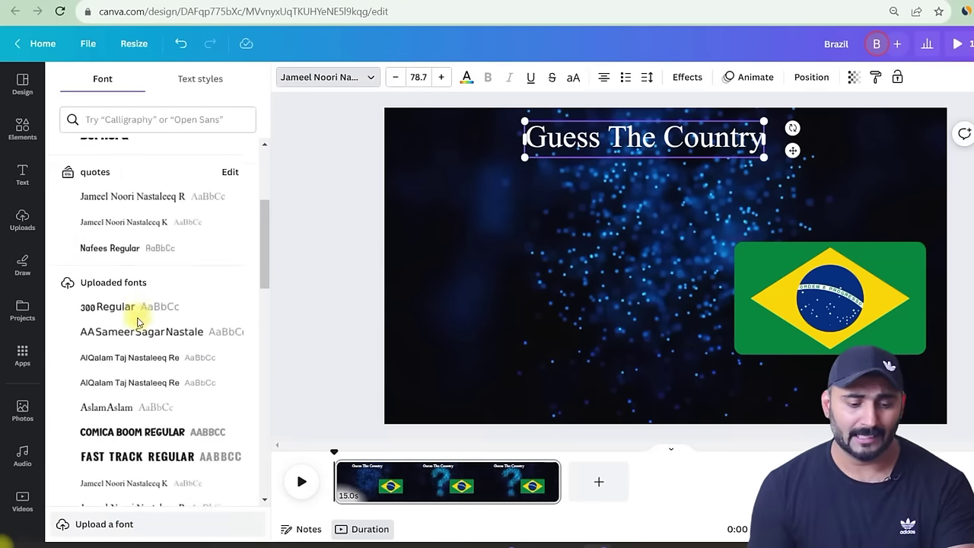
click(134, 295)
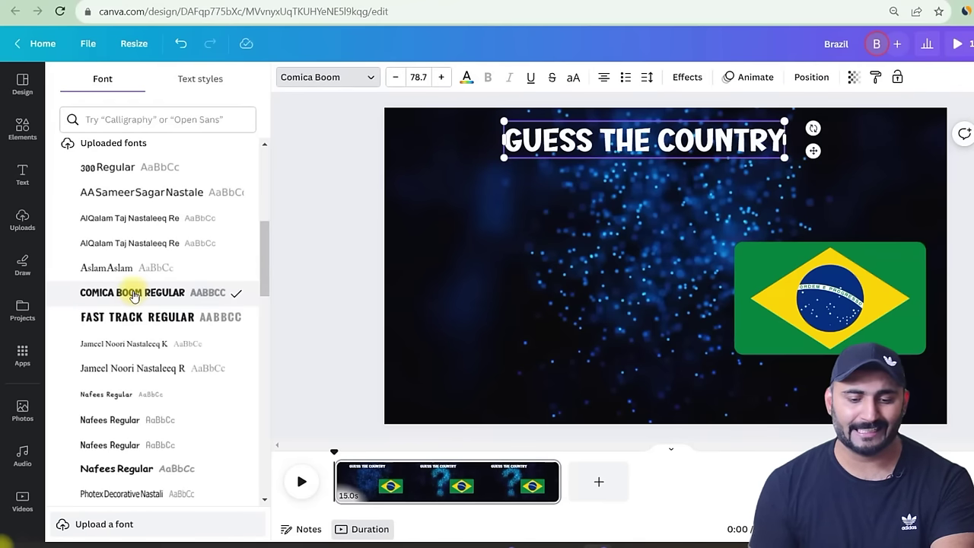
click(334, 152)
click(561, 144)
drag(797, 162, 817, 163)
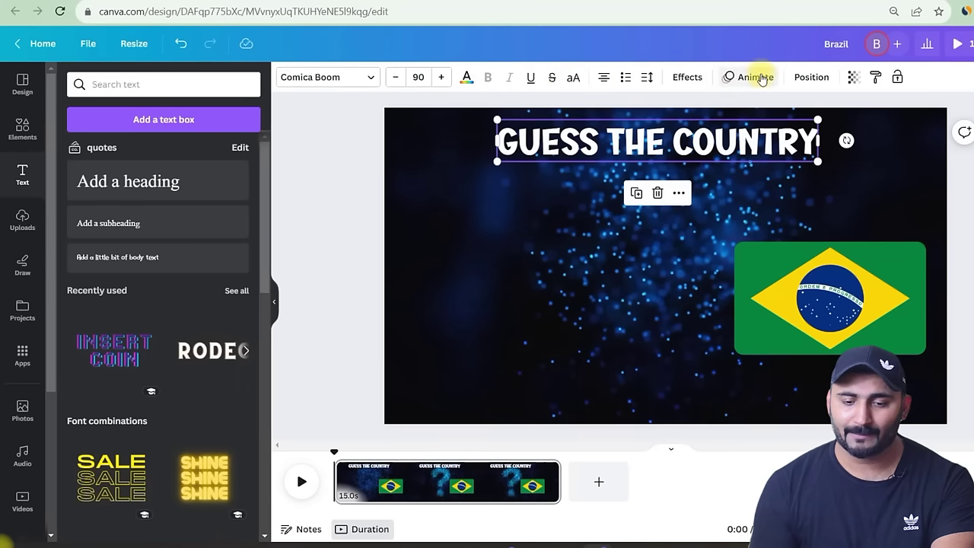
Step: Apply the Background text effect to the heading and colour its text golden yellow, #FFBF00
click(689, 77)
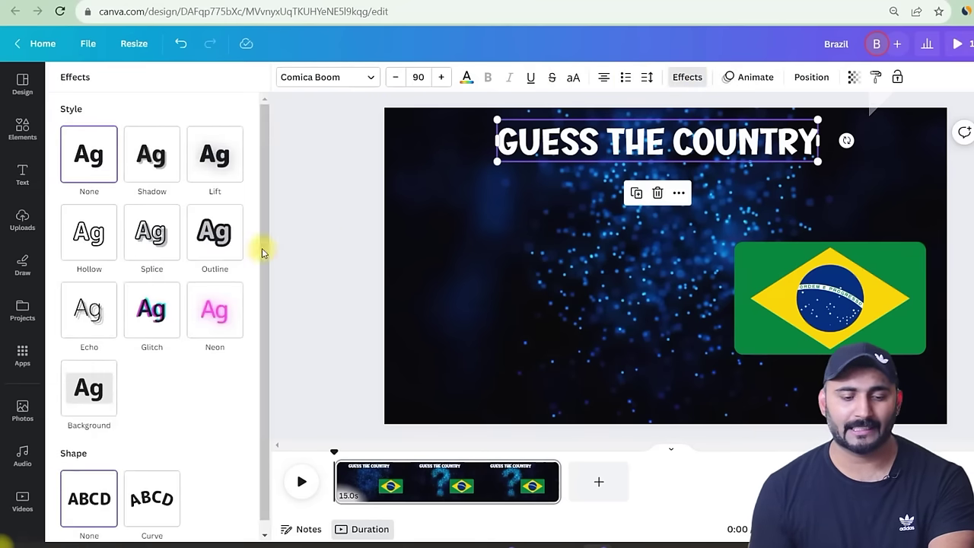
click(87, 391)
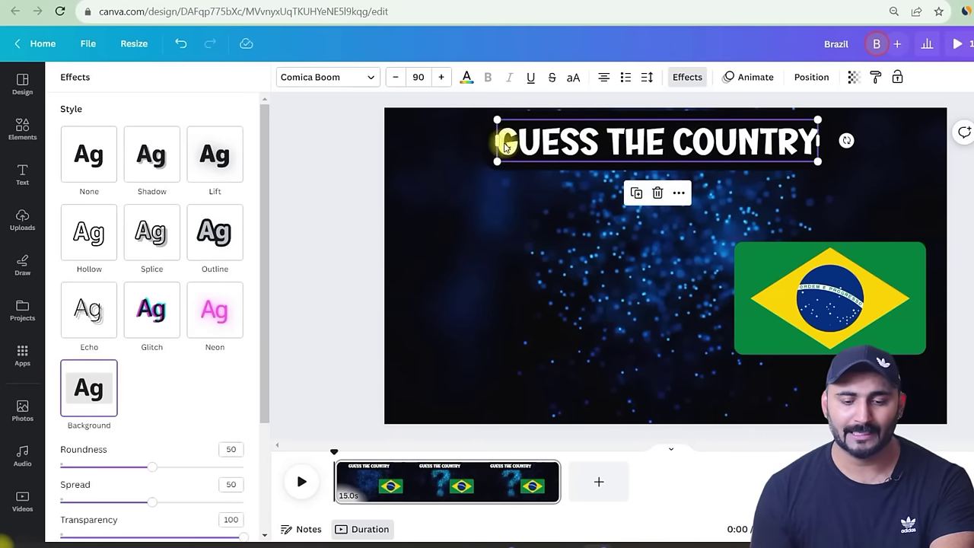
click(467, 76)
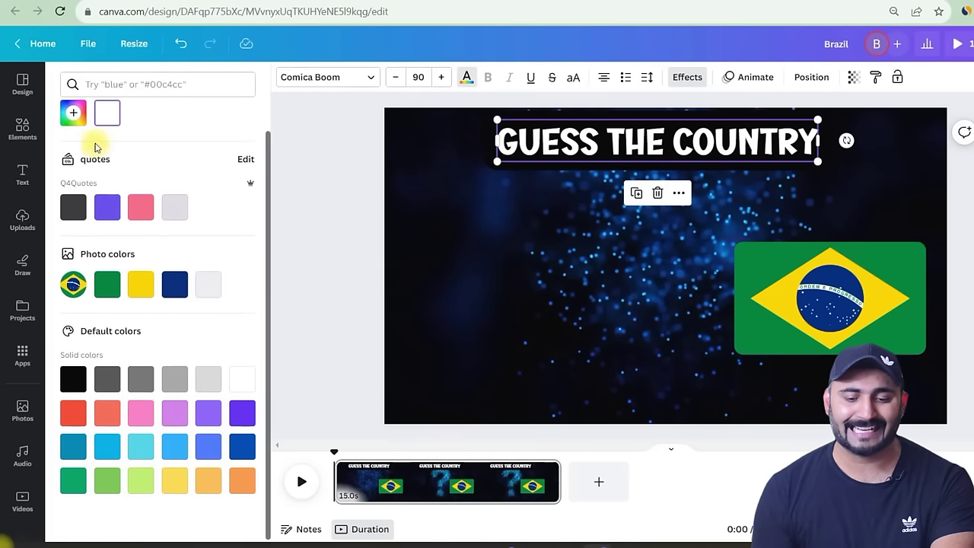
click(73, 153)
click(95, 261)
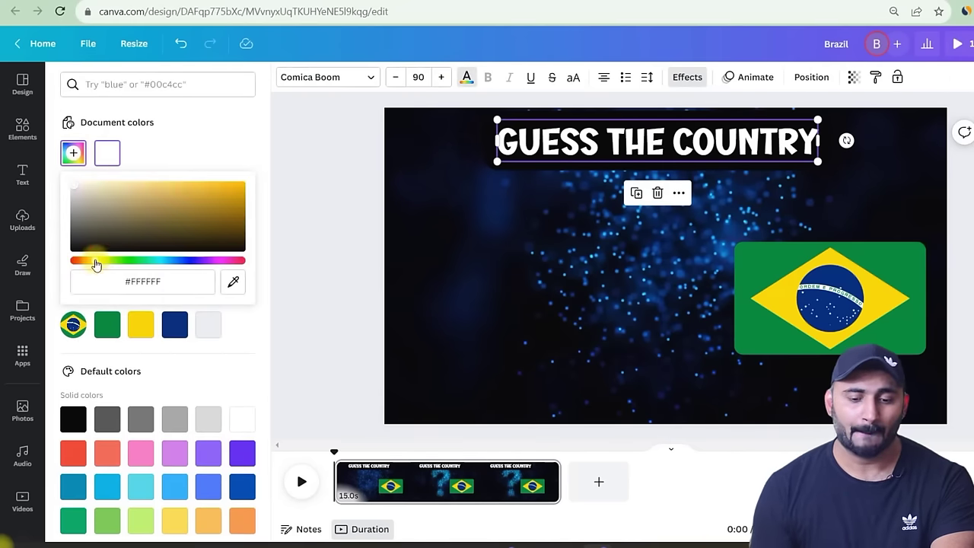
drag(141, 215, 261, 177)
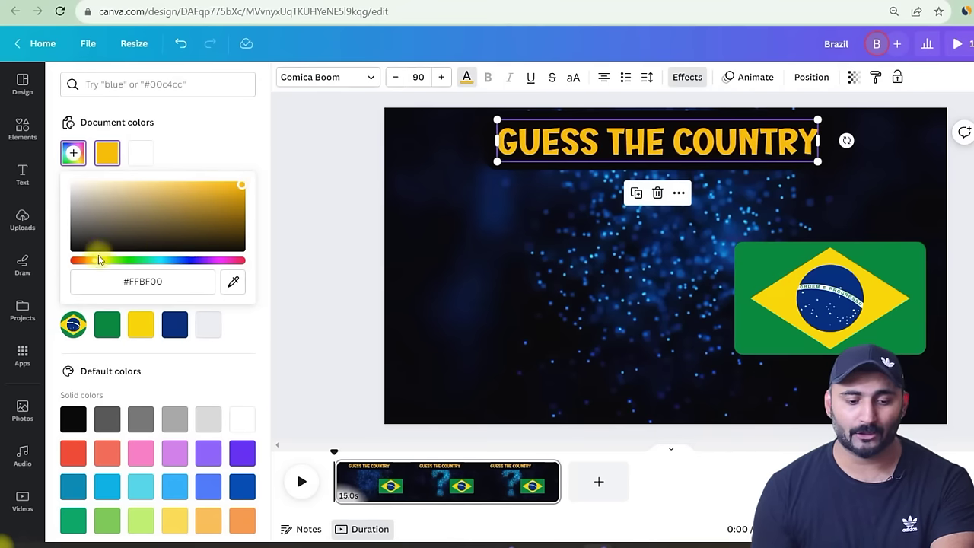